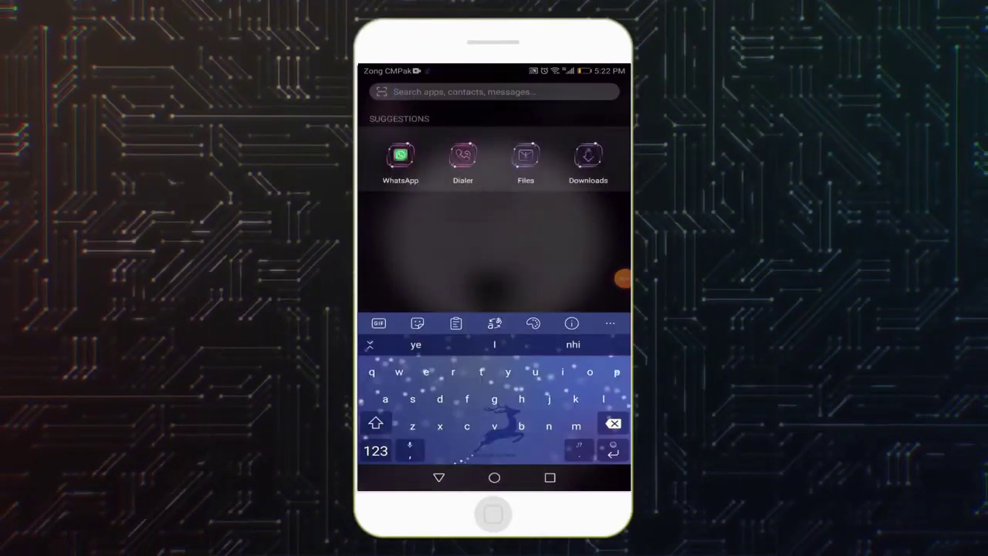
Find CamScanner in the Google Play Store and install it
type("play")
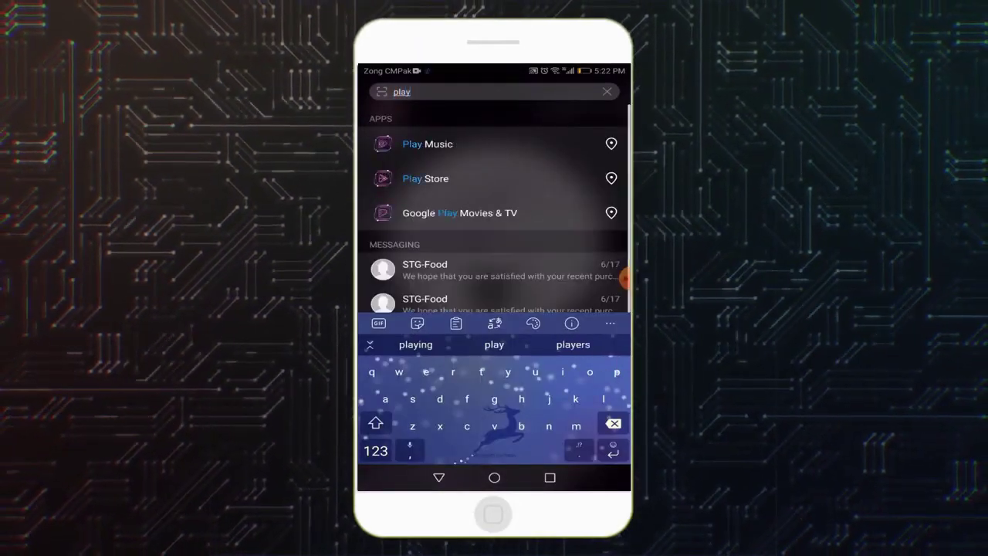
left_click(425, 179)
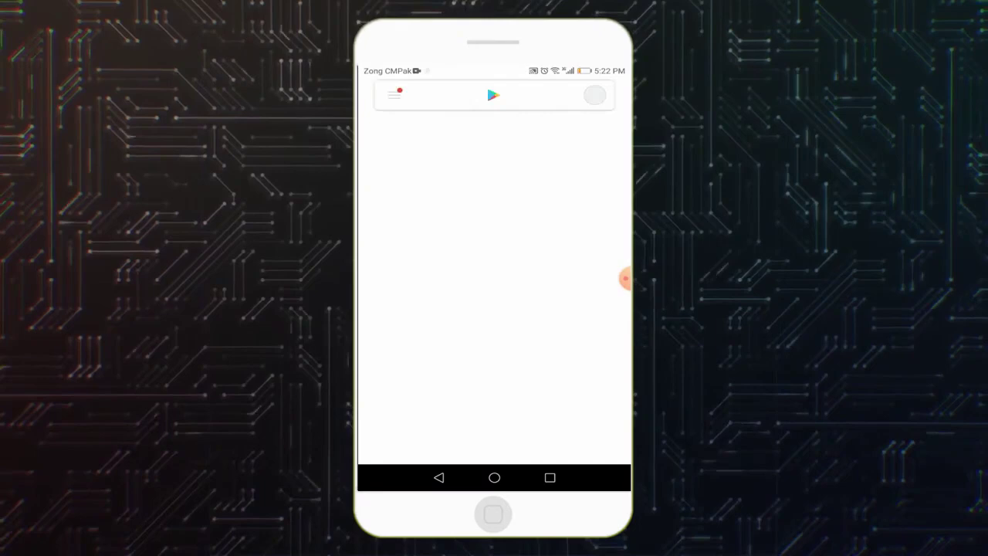
left_click(478, 95)
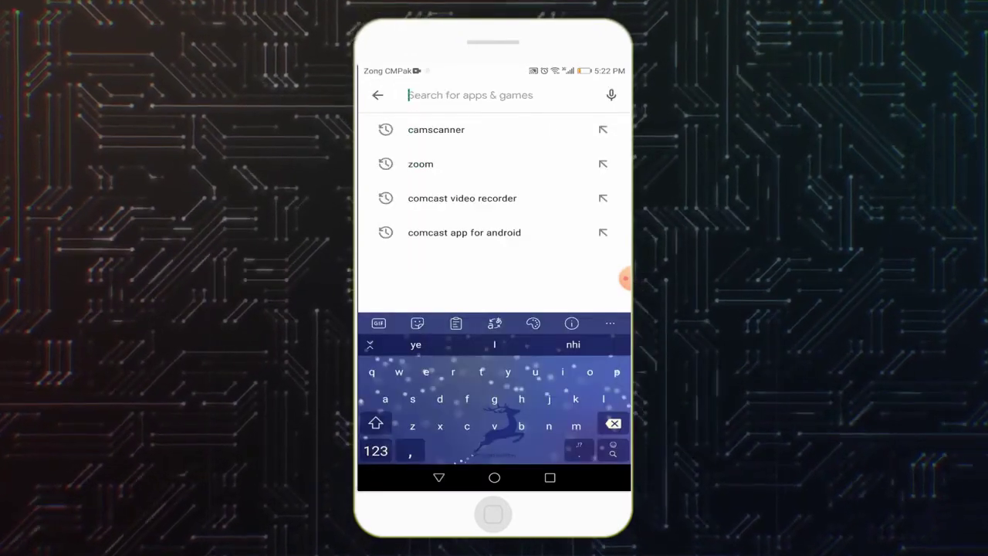
left_click(444, 130)
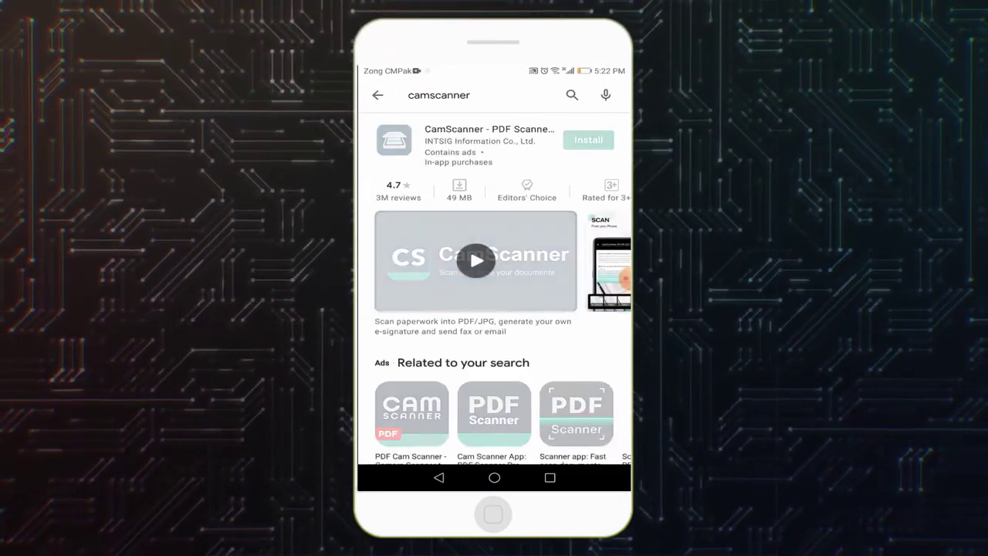
left_click(588, 139)
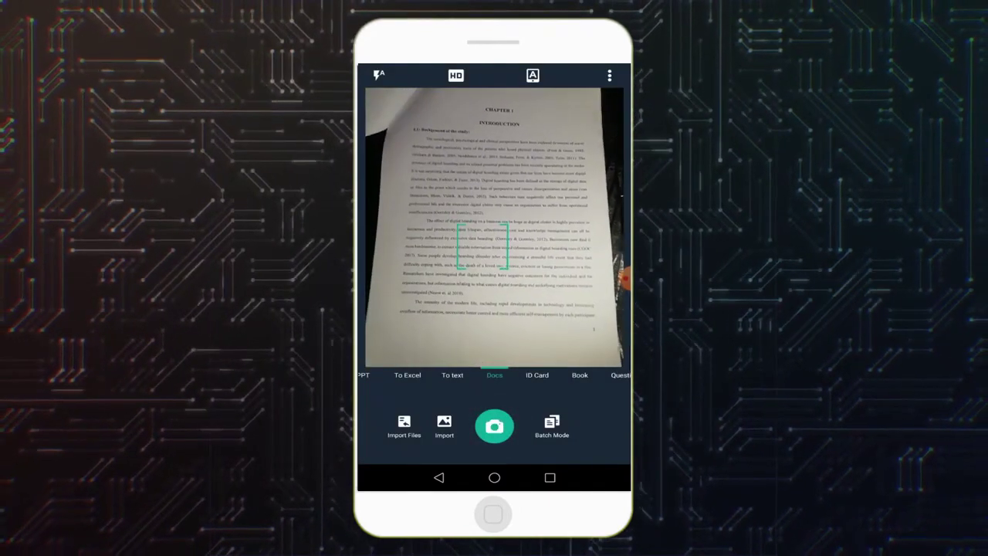
Capture the Chapter 1 page and fit the top-left and top-right crop corners to the paper
left_click(494, 425)
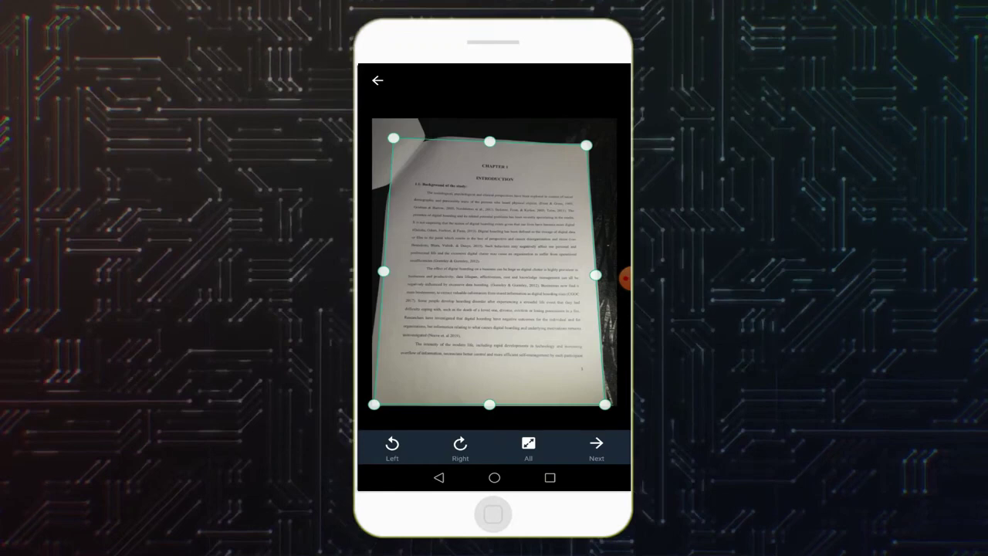
left_click_drag(393, 139, 399, 153)
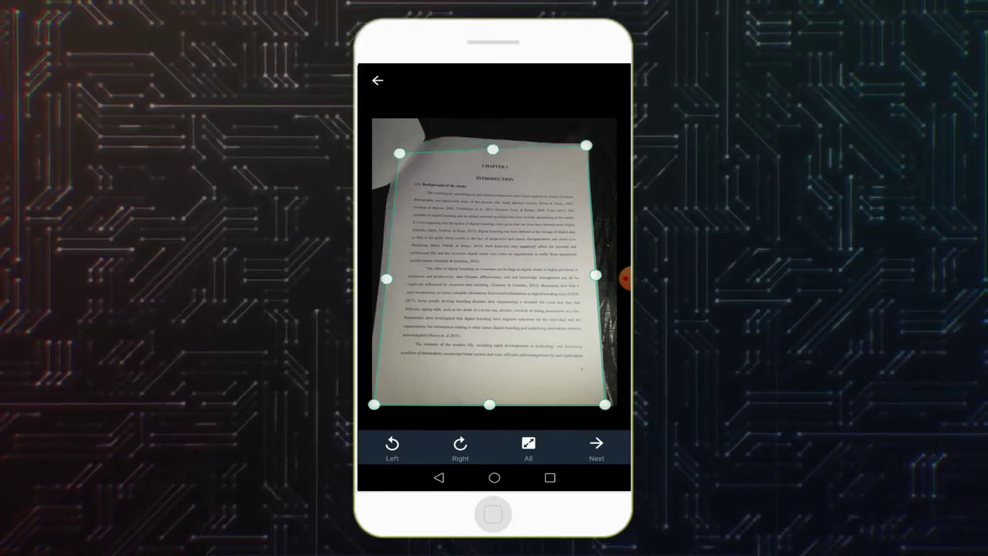
left_click(586, 146)
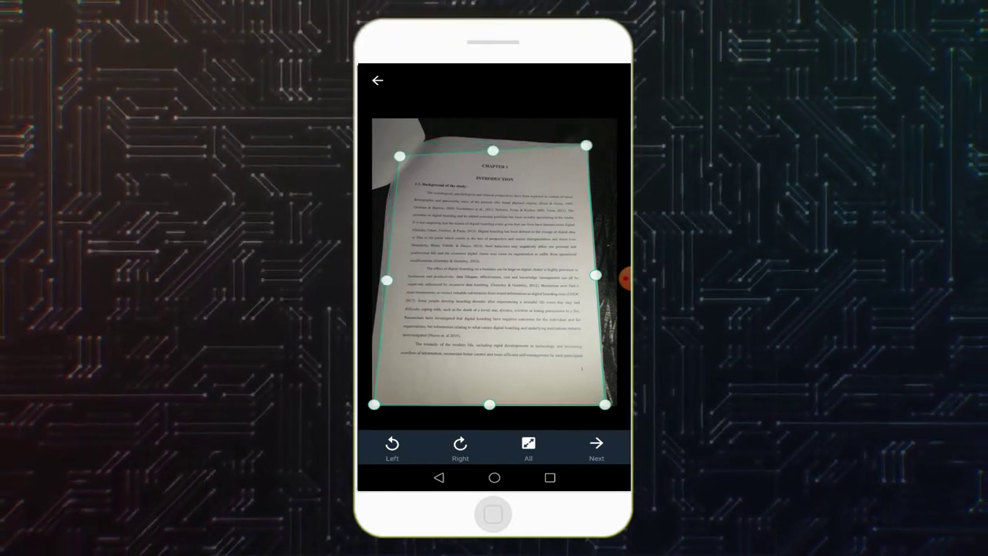
left_click(399, 153)
left_click_drag(587, 145, 579, 158)
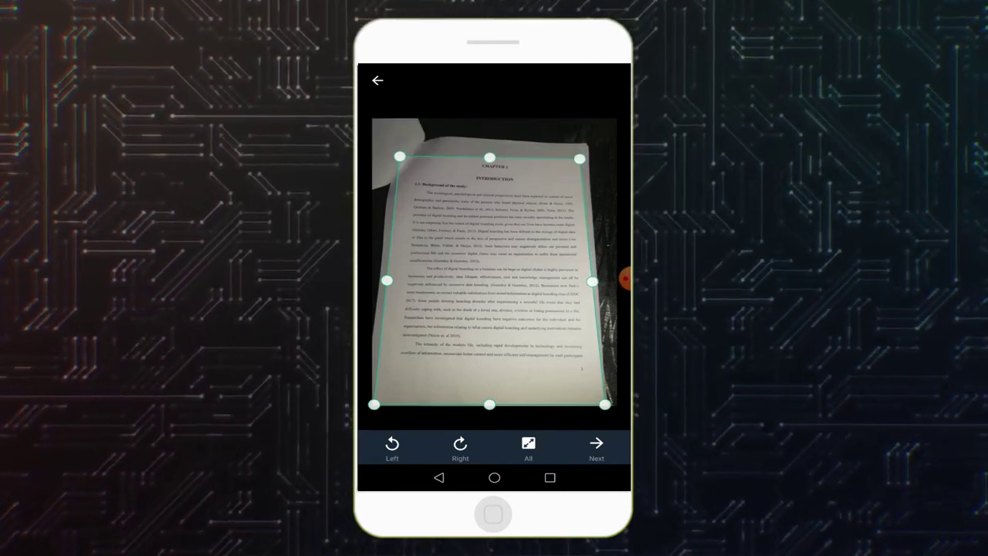
Apply the crop so the Chapter 1 page becomes a flattened, shadow-removed scan
left_click(596, 446)
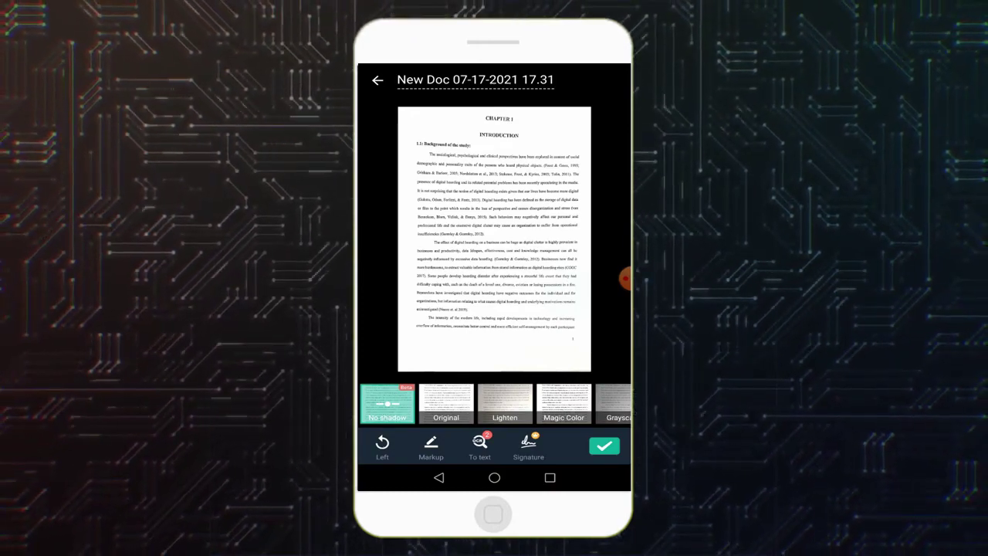
Accept the enhanced Chapter 1 scan as page 01 of the new document
left_click(604, 446)
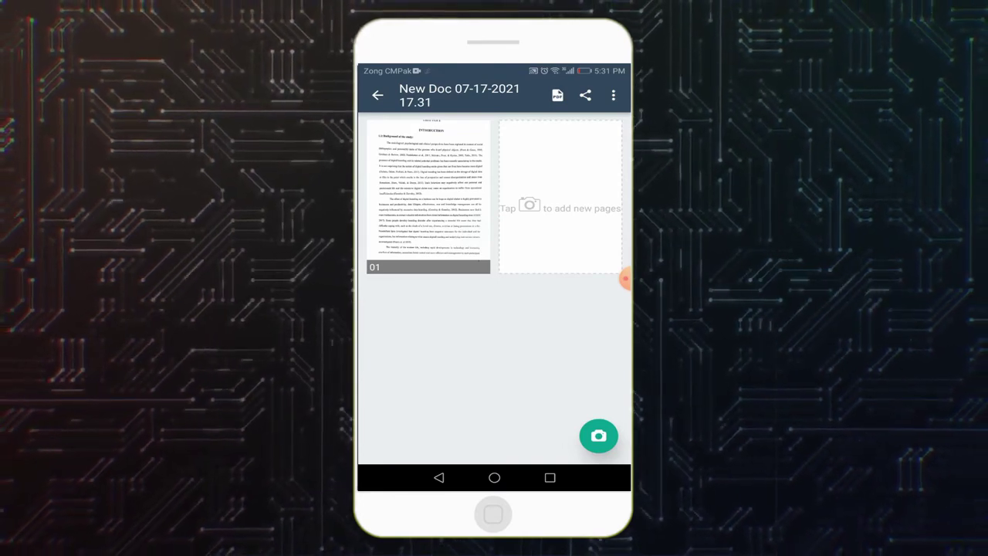
Add a second page, fitting its top-left crop corner to the paper before accepting
left_click(598, 436)
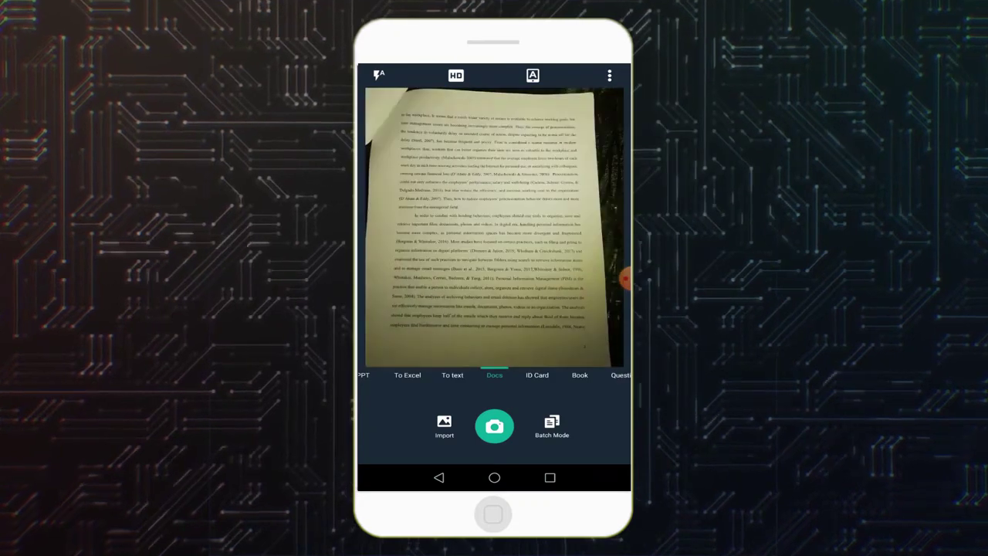
left_click(494, 426)
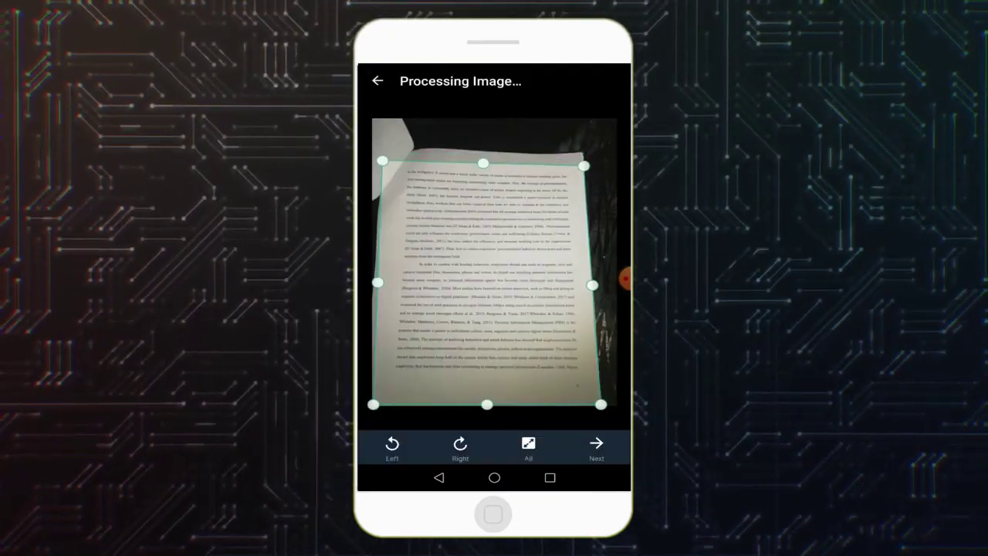
left_click_drag(383, 161, 395, 165)
left_click(595, 446)
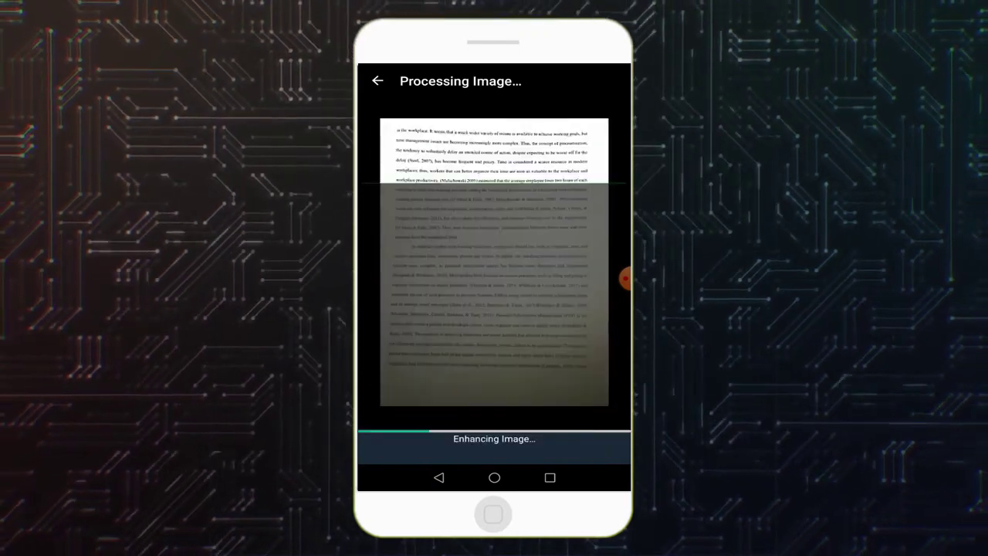
Capture the third page, fit its crop corners and edges, and add it to the document
left_click(494, 426)
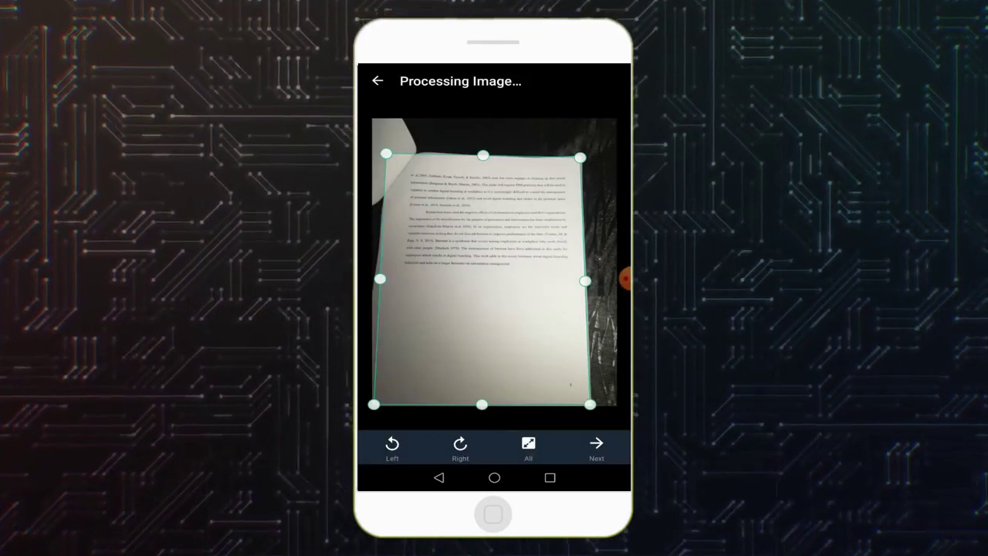
left_click_drag(386, 153, 400, 174)
left_click_drag(580, 157, 581, 175)
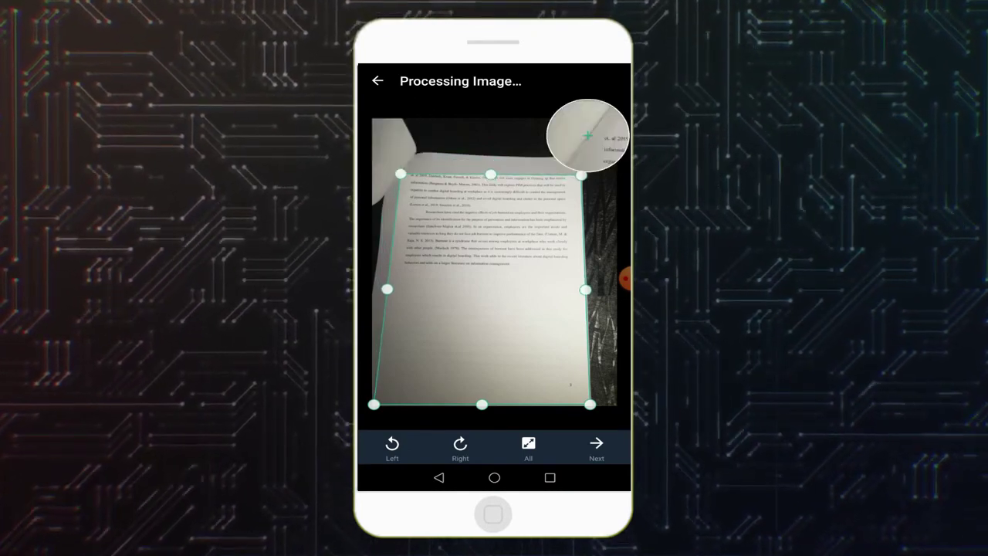
left_click_drag(491, 173, 489, 165)
left_click_drag(374, 404, 388, 402)
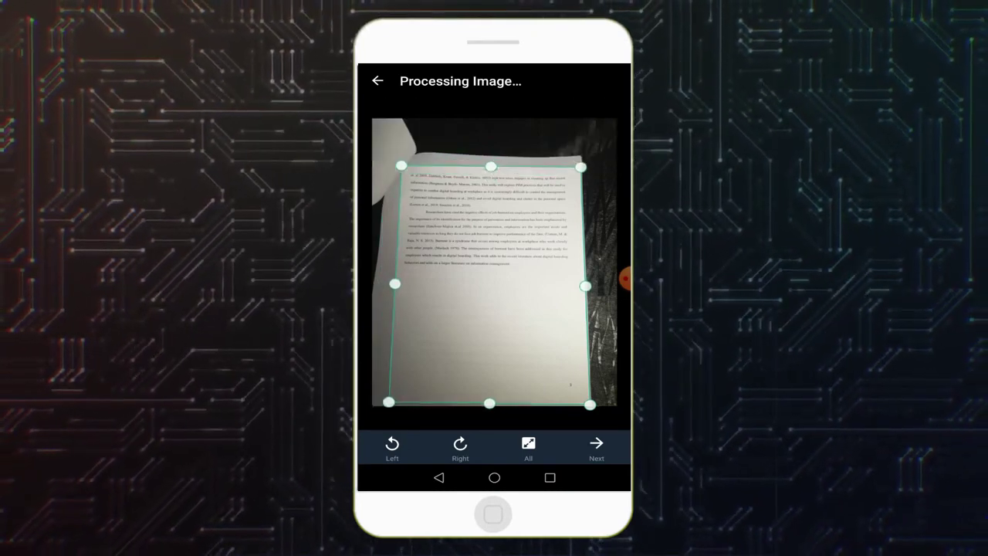
left_click(595, 446)
left_click(602, 445)
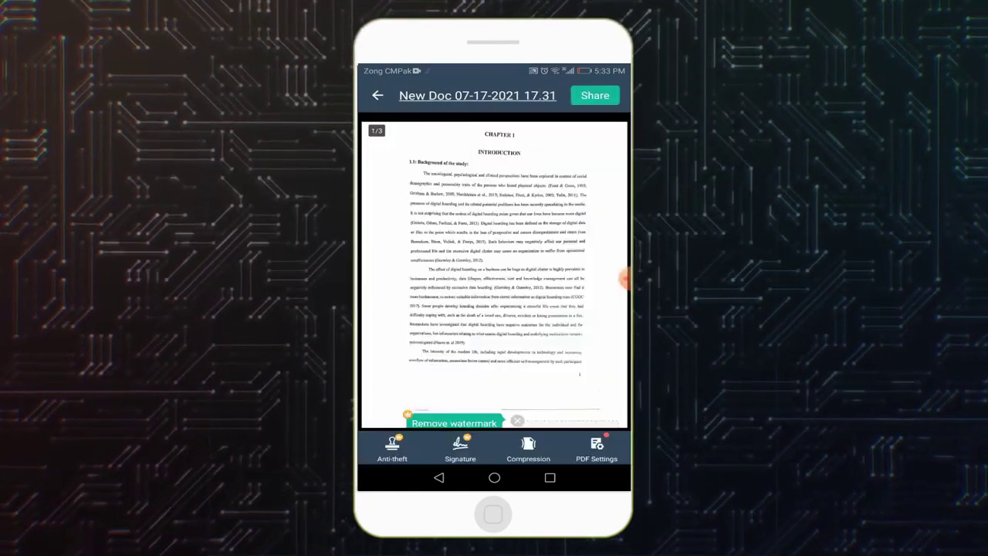
Scroll through the three-page PDF preview and return to the first chapter page
scroll(494, 270, "down", 2)
scroll(493, 270, "down", 1)
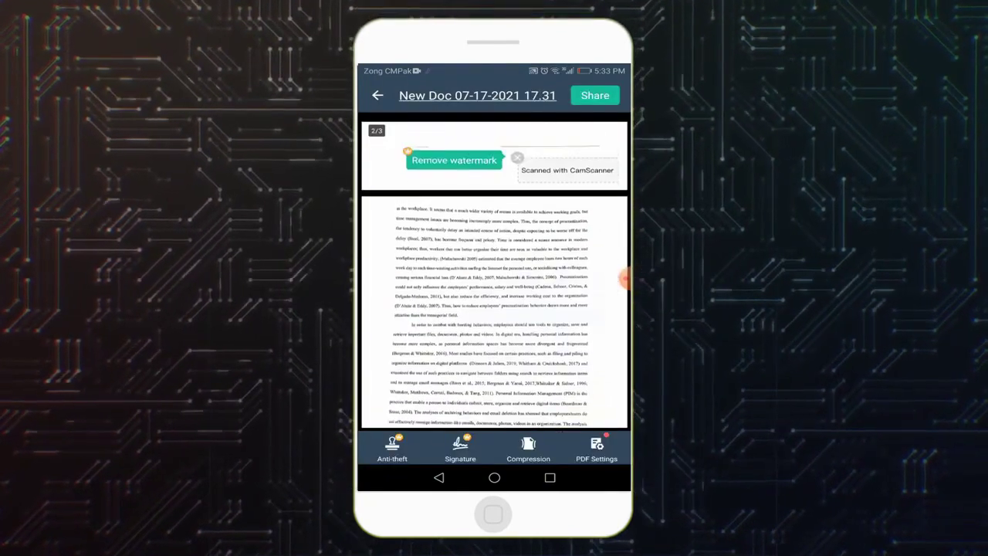
scroll(494, 270, "down", 1)
scroll(494, 271, "down", 1)
scroll(494, 270, "down", 1)
scroll(494, 270, "down", 1)
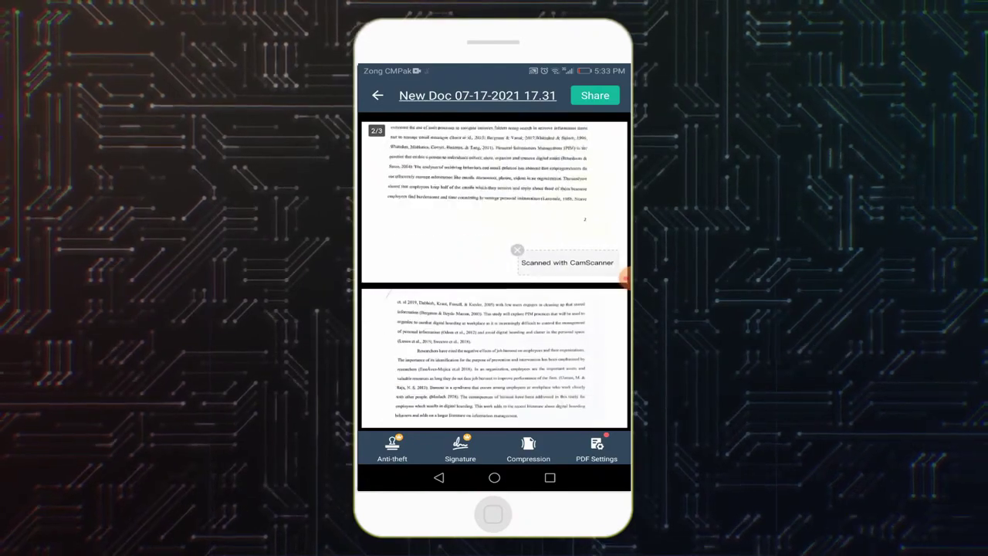
scroll(494, 271, "down", 2)
scroll(494, 270, "up", 2)
scroll(494, 270, "up", 5)
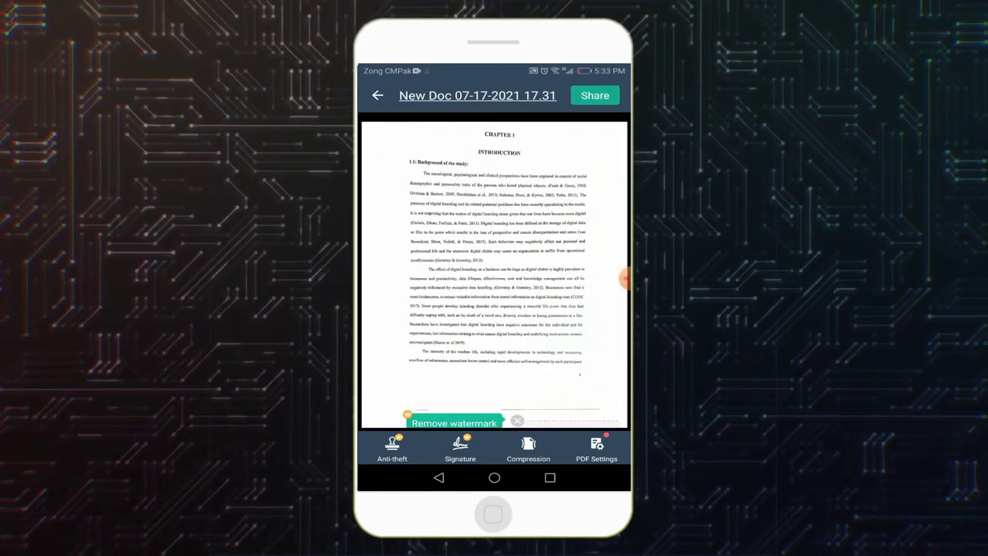
Change the document title from New Doc 07-17-2021 17.31 to 'Introduction'
left_click(477, 95)
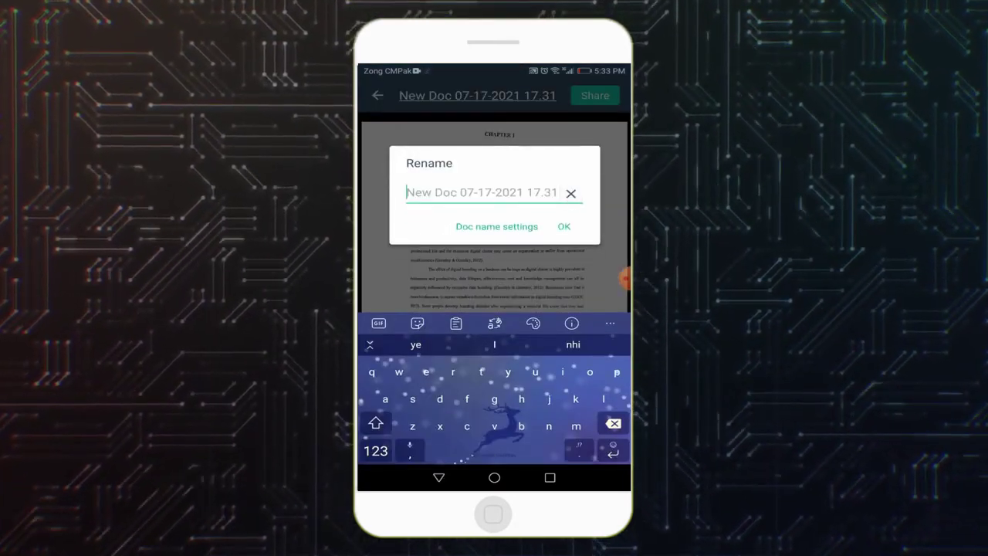
type("in")
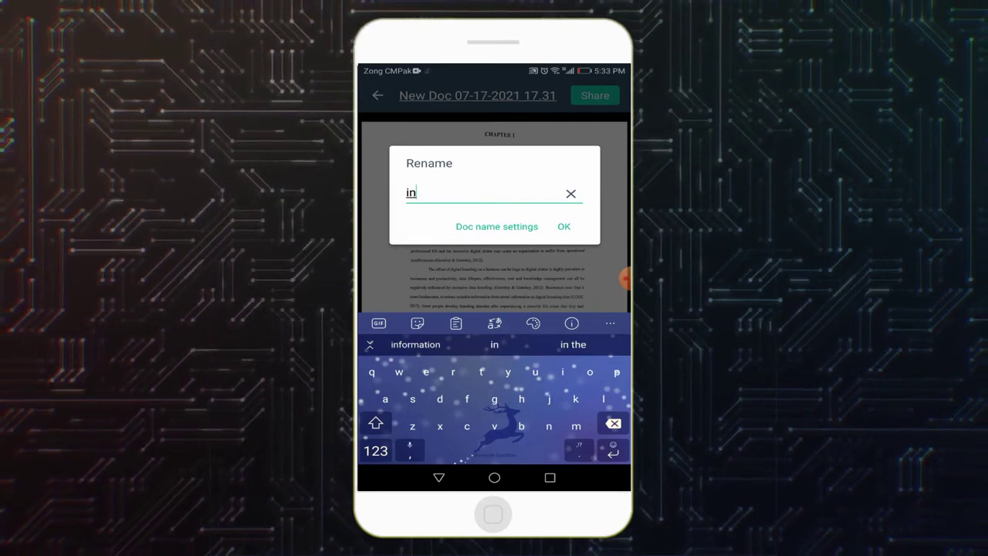
key("BackSpace")
key("BackSpace")
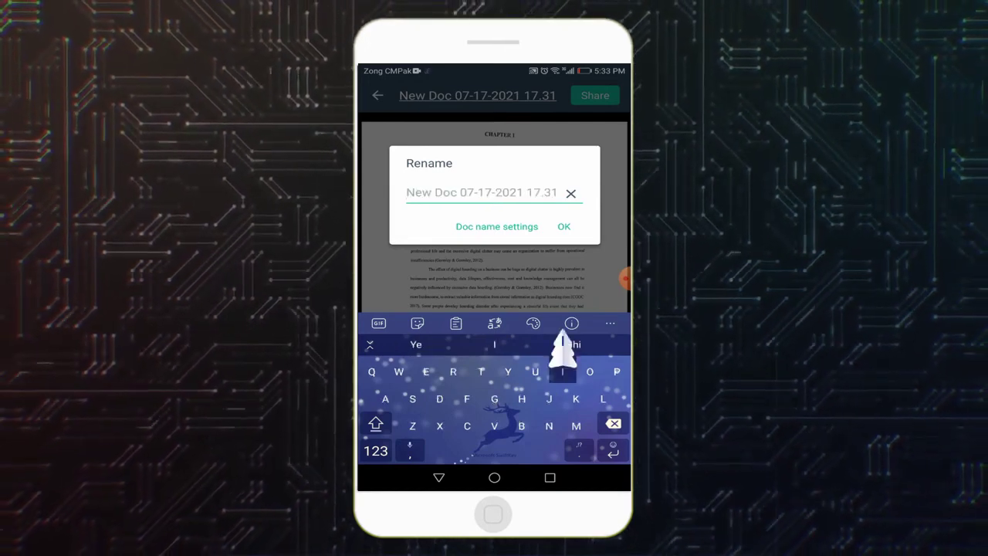
type("Intro")
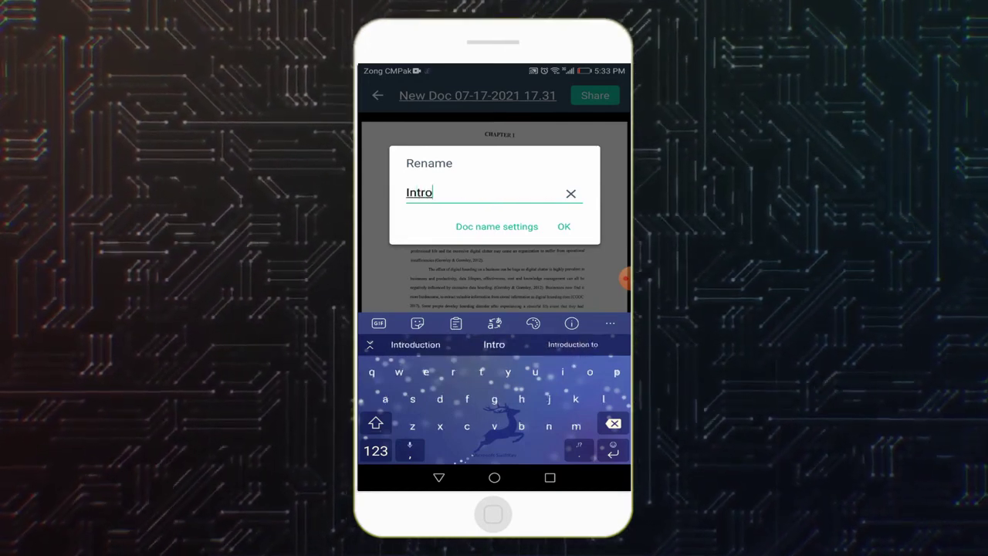
type("duction")
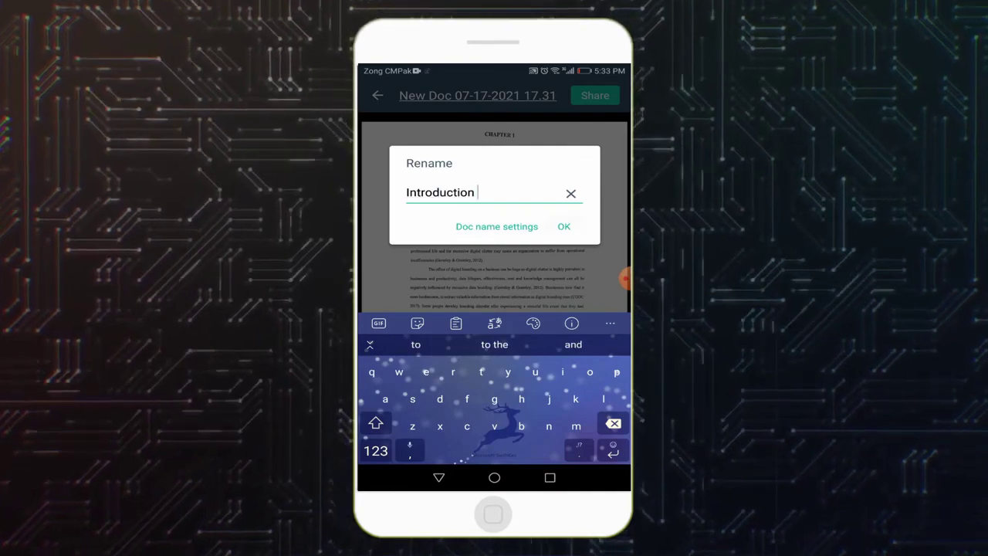
key("Return")
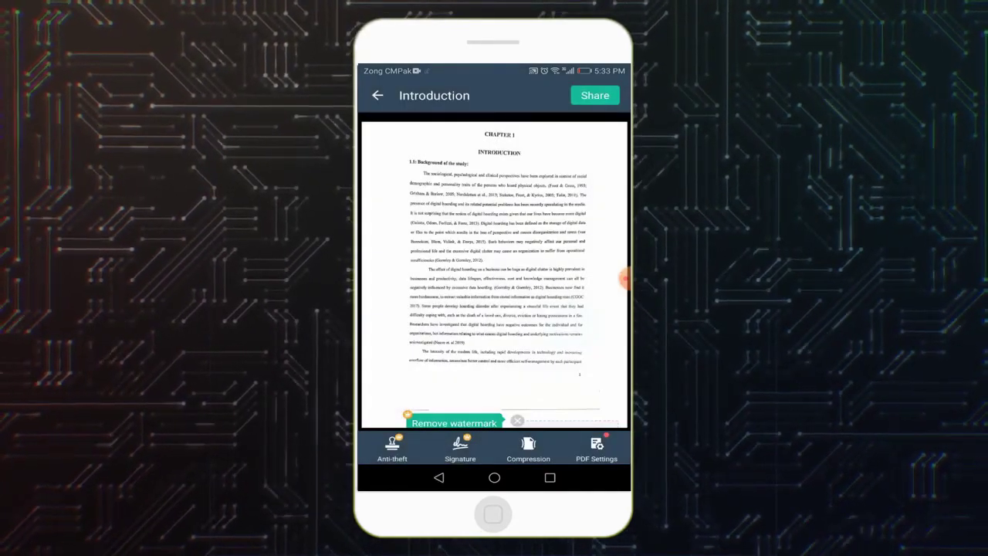
Save the three-page Introduction PDF to the phone's CamScanner PDF folder using Save to local
scroll(493, 274, "down", 3)
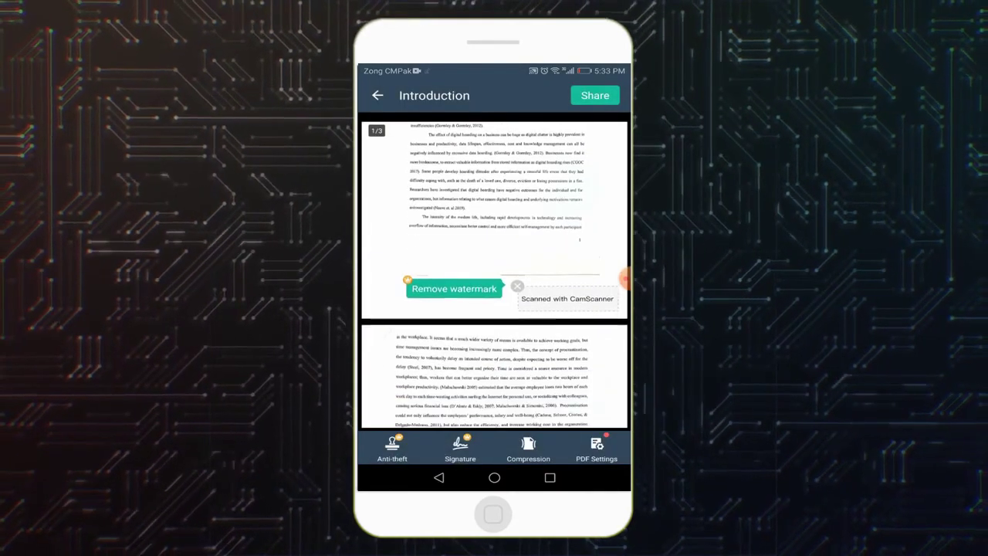
scroll(493, 274, "down", 2)
scroll(494, 274, "down", 3)
scroll(494, 274, "down", 3)
scroll(494, 274, "up", 5)
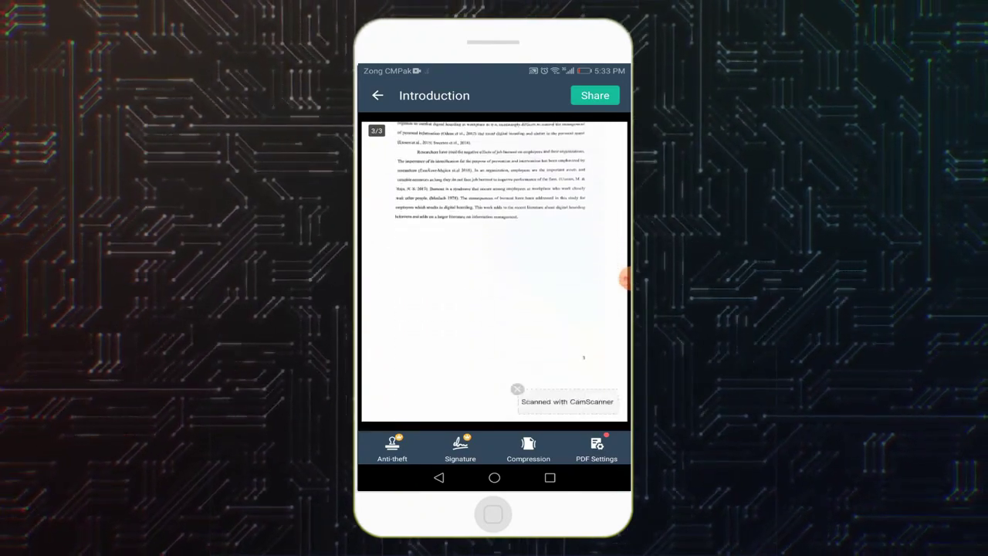
scroll(494, 274, "up", 5)
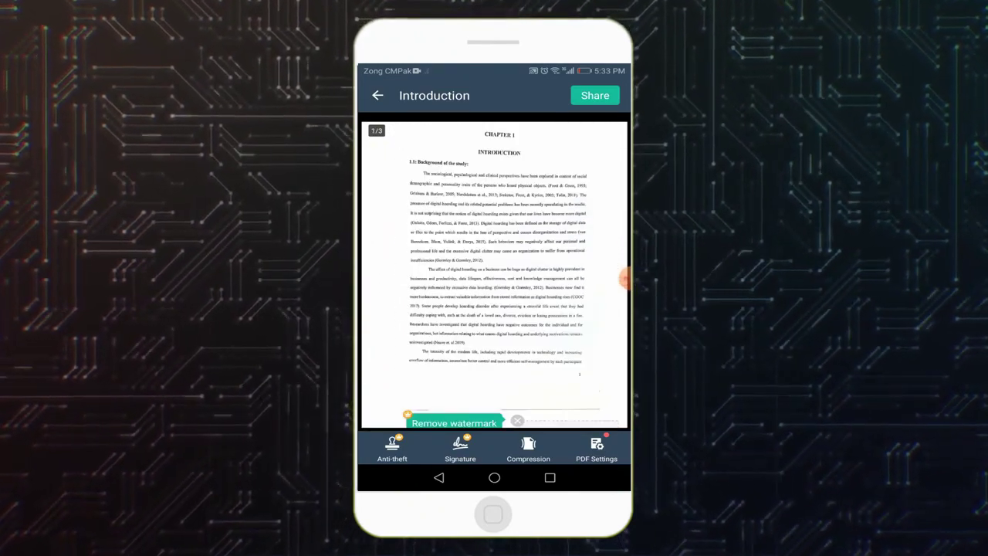
left_click(594, 95)
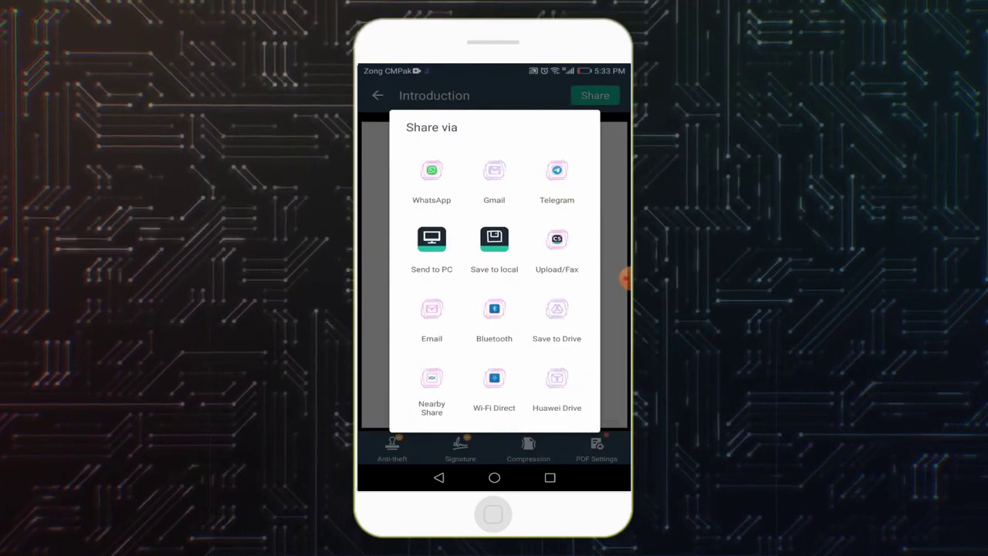
left_click(493, 390)
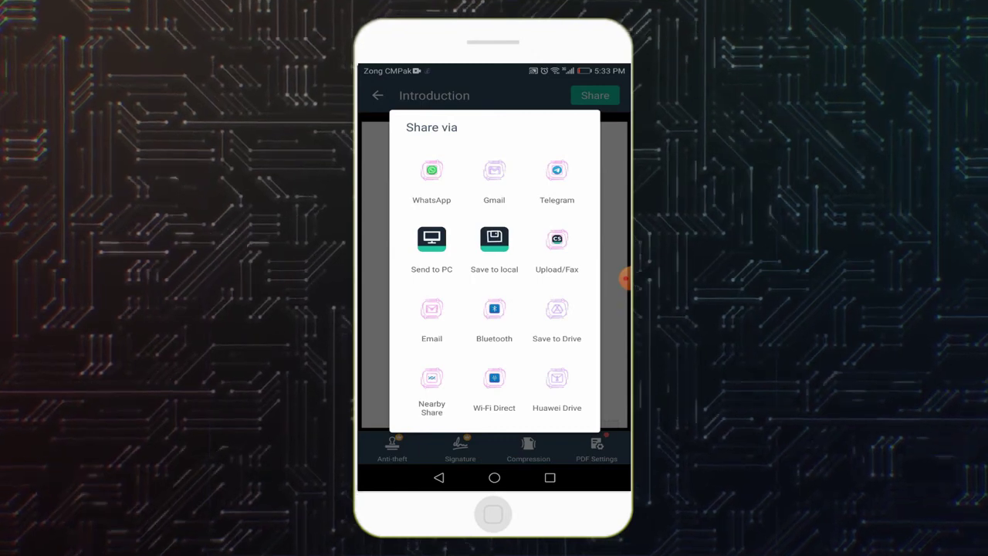
left_click(494, 239)
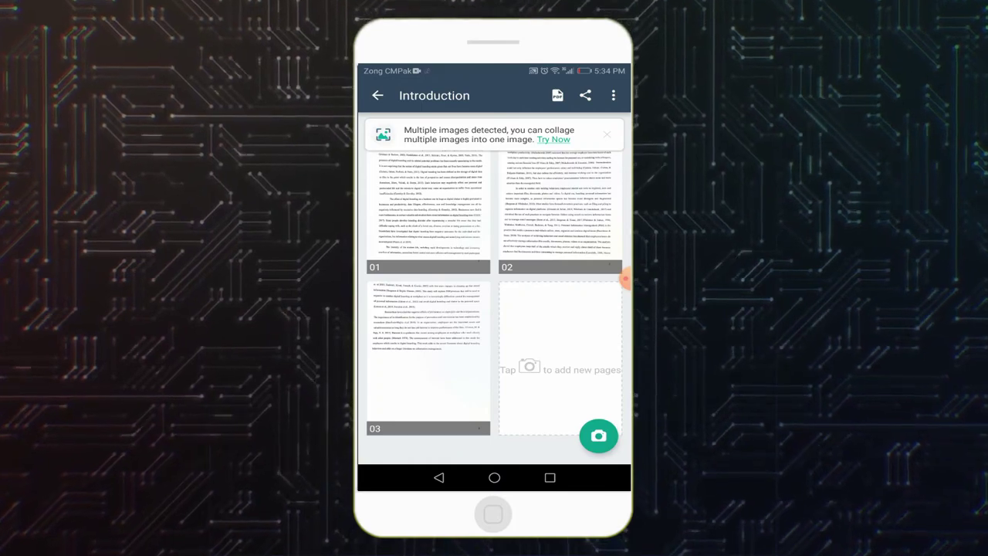
left_click(613, 94)
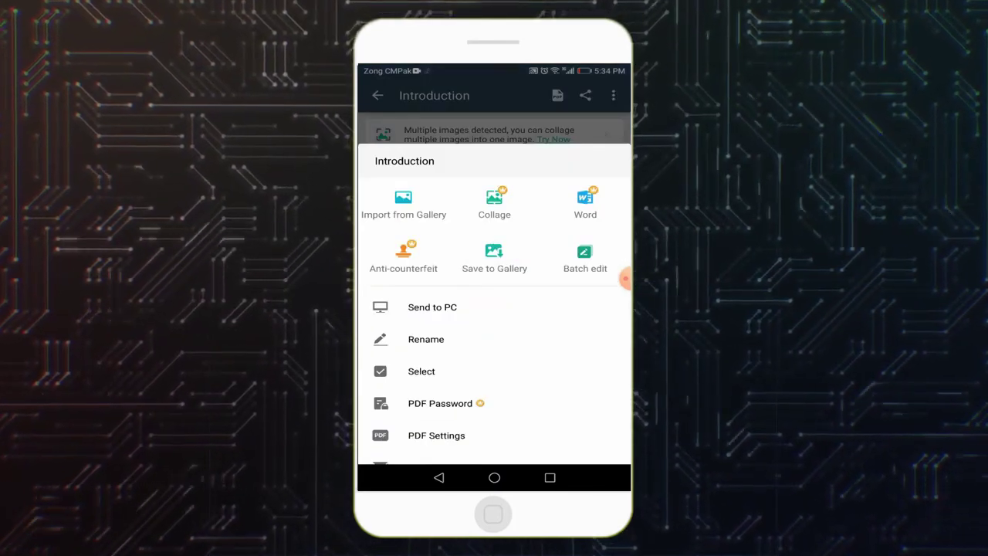
scroll(493, 370, "down", 1)
scroll(494, 370, "down", 1)
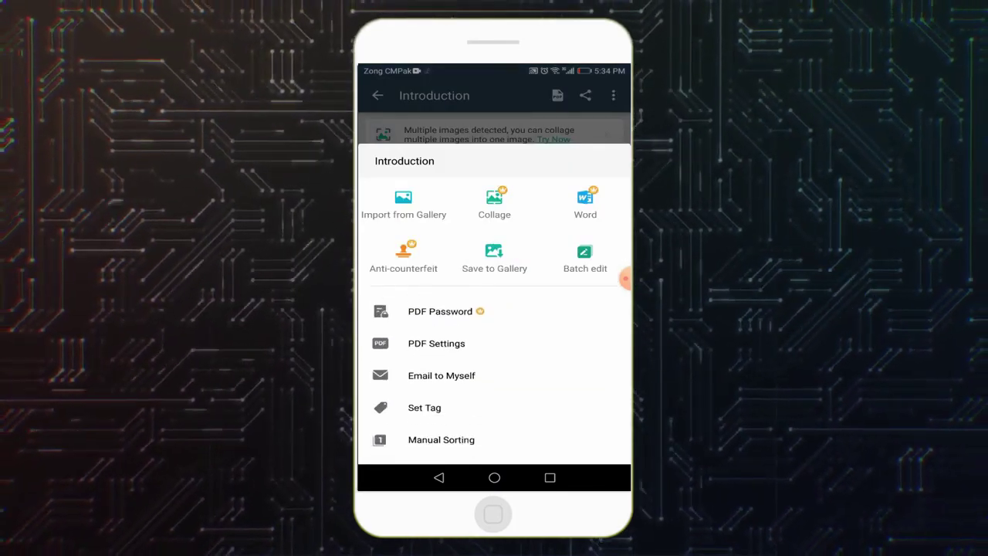
scroll(493, 371, "down", 1)
key("Escape")
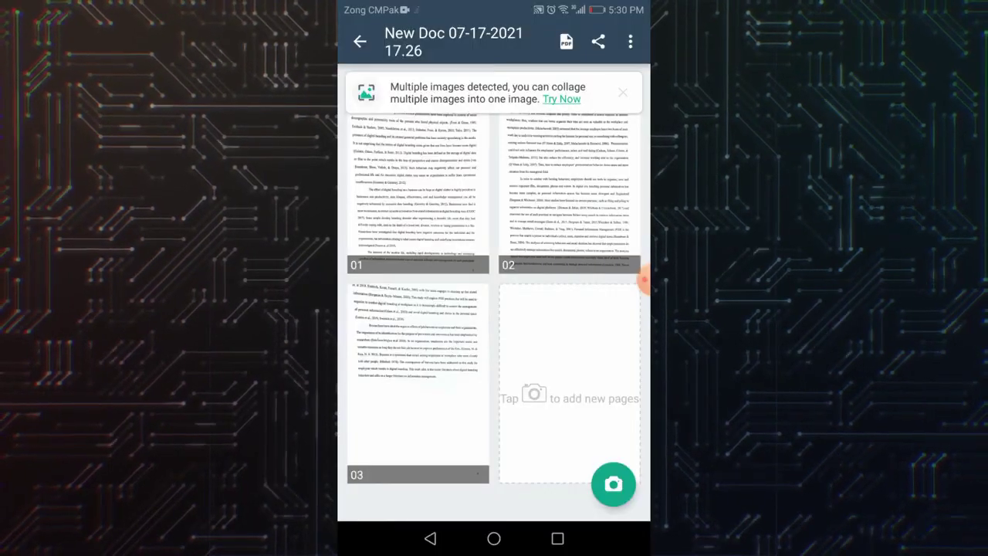
Bring up the share sheet for the scanned pages from the top-bar share icon
left_click(598, 41)
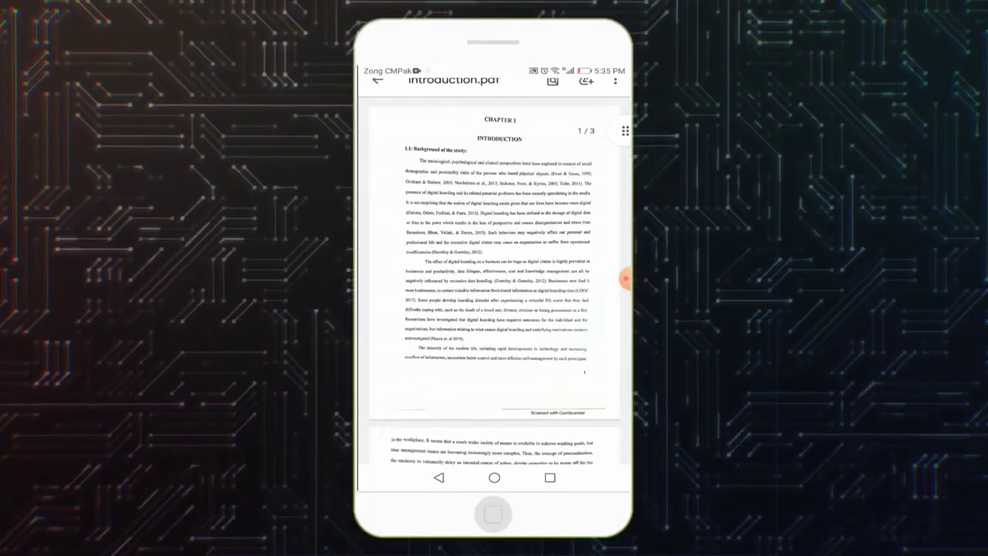
scroll(494, 278, "down", 5)
scroll(494, 278, "down", 5)
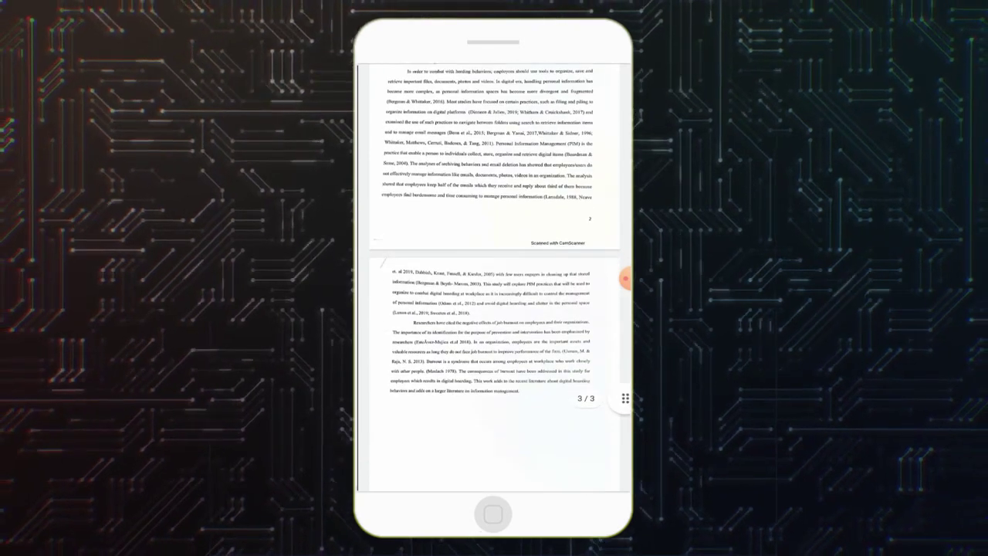
scroll(494, 278, "up", 5)
scroll(493, 278, "up", 10)
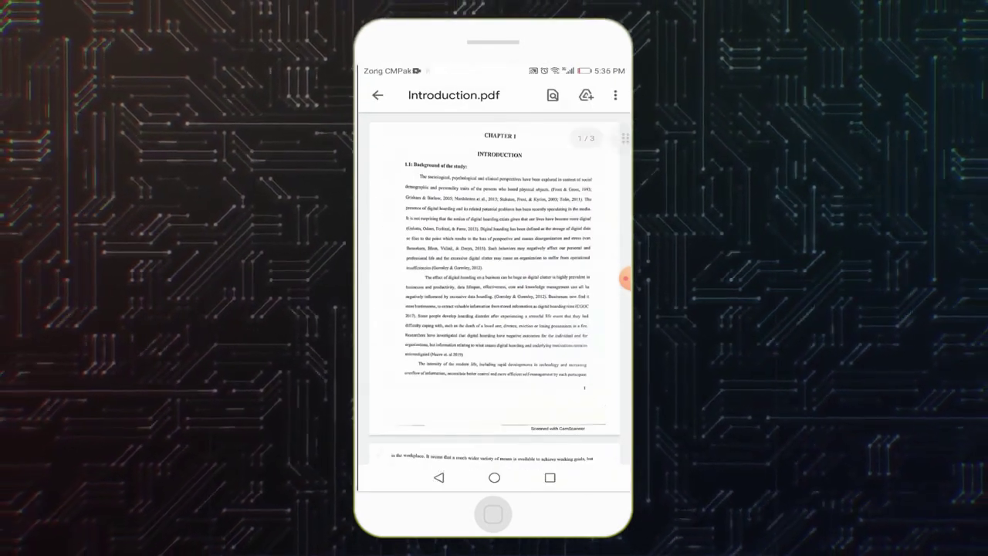
scroll(494, 277, "down", 3)
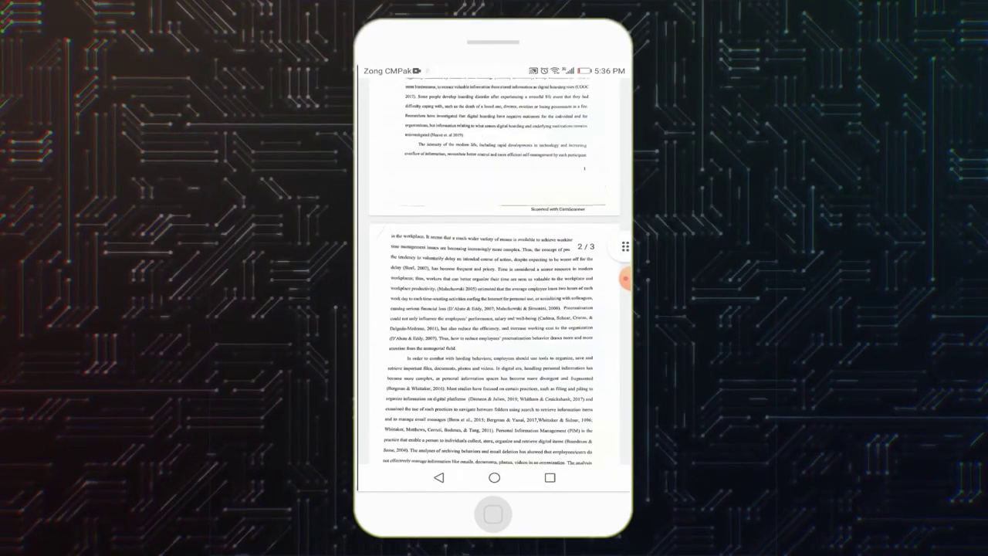